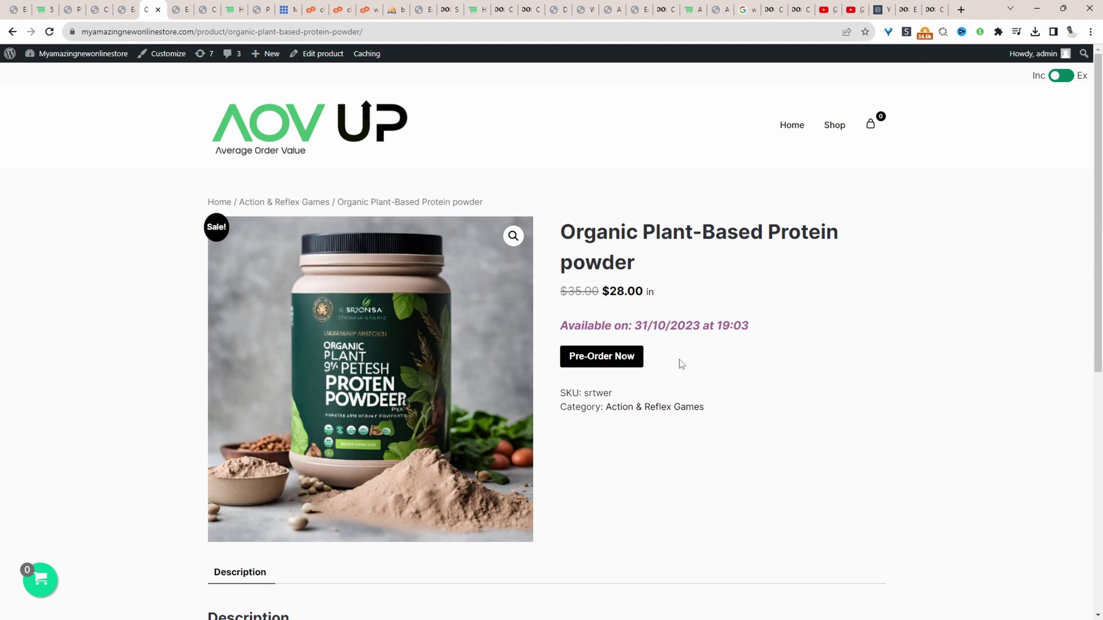
Highlight the release date on the protein powder page and pre-order it into the cart.
triple_click(568, 325)
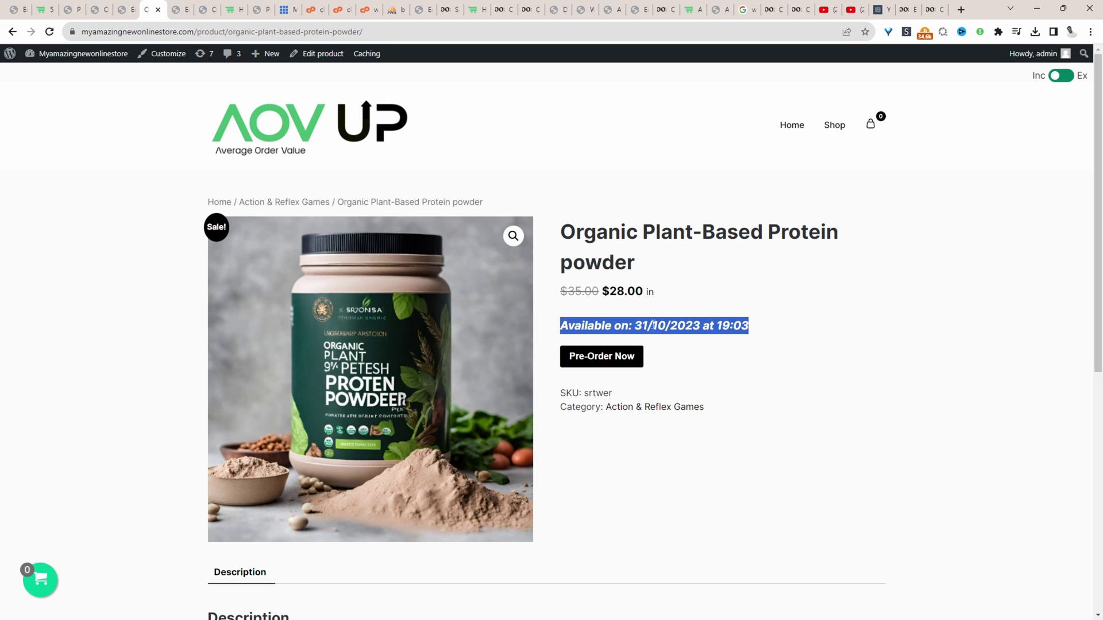
click(596, 326)
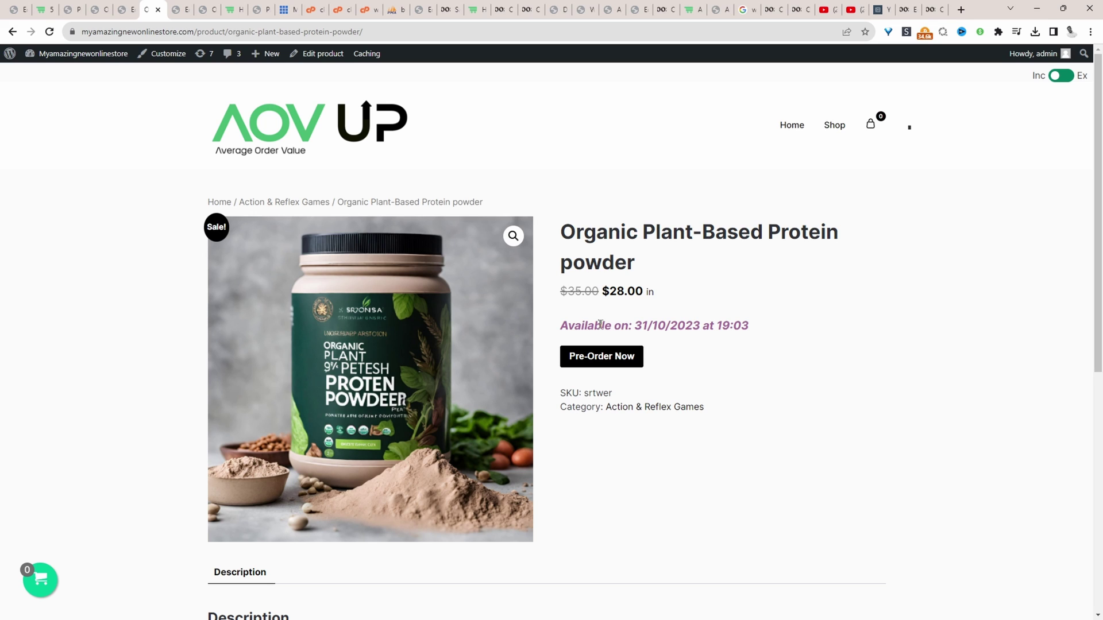
drag(604, 325, 700, 325)
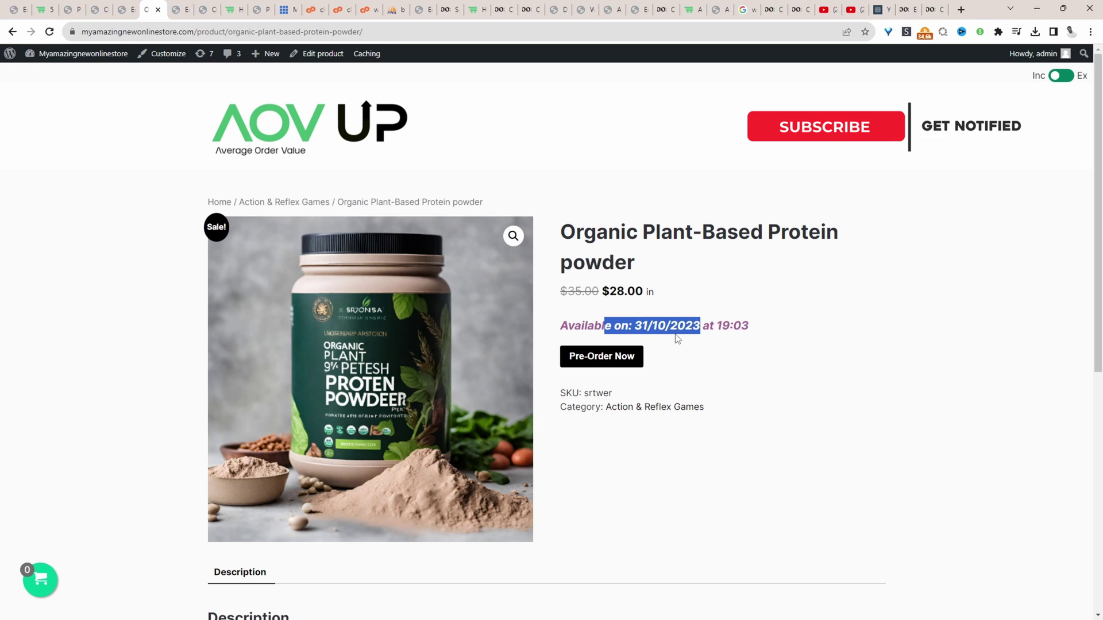
click(610, 365)
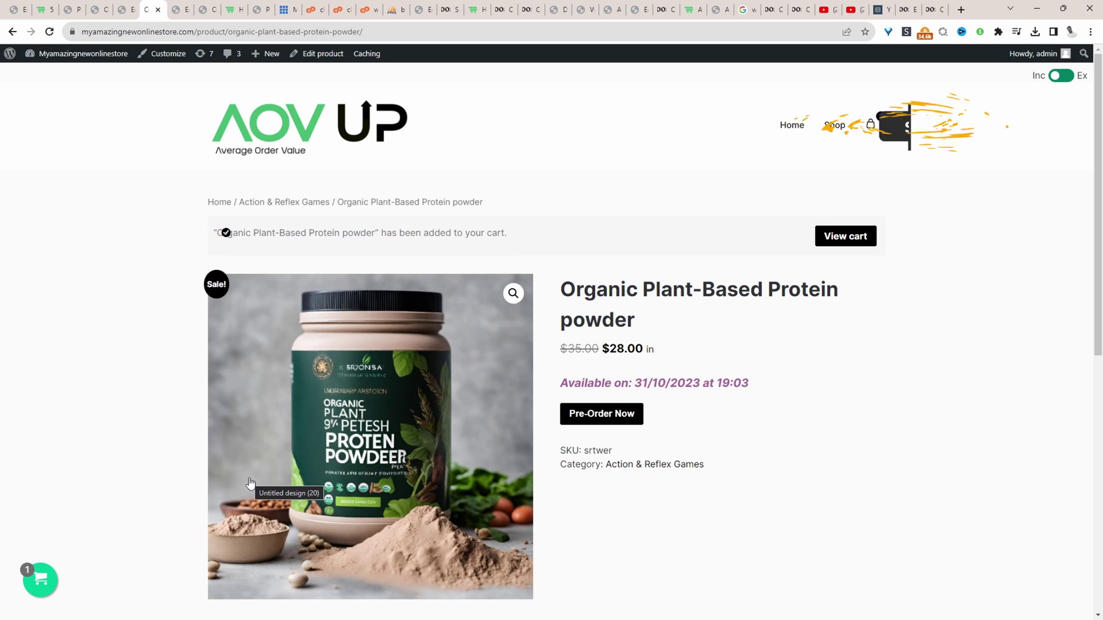
Open the cart and highlight the protein powder's Pre-Order note.
click(835, 245)
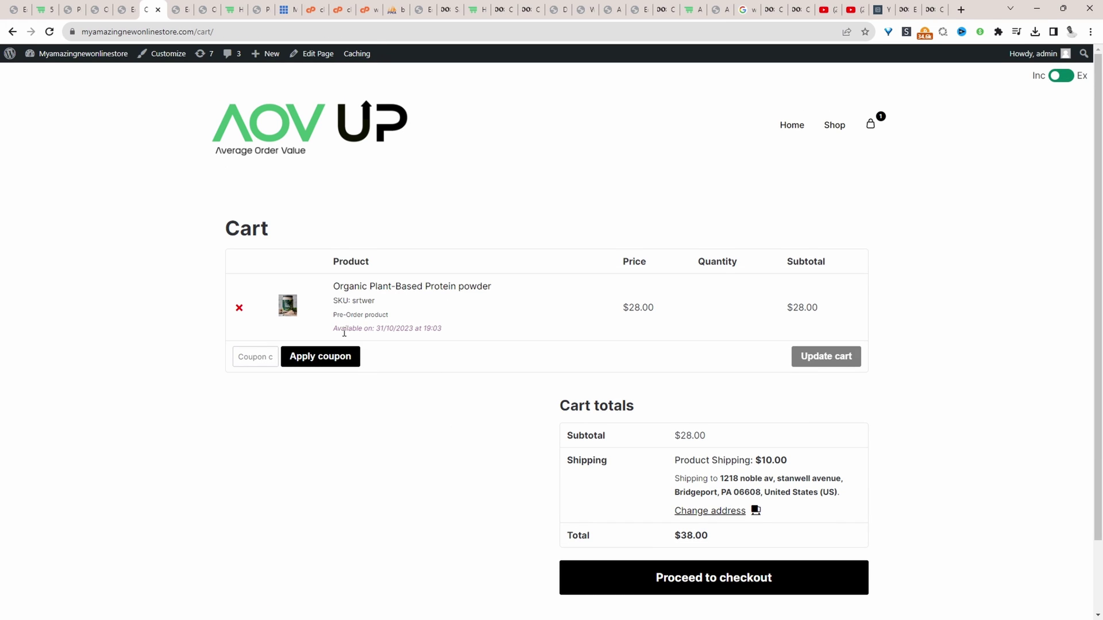
drag(333, 316, 451, 338)
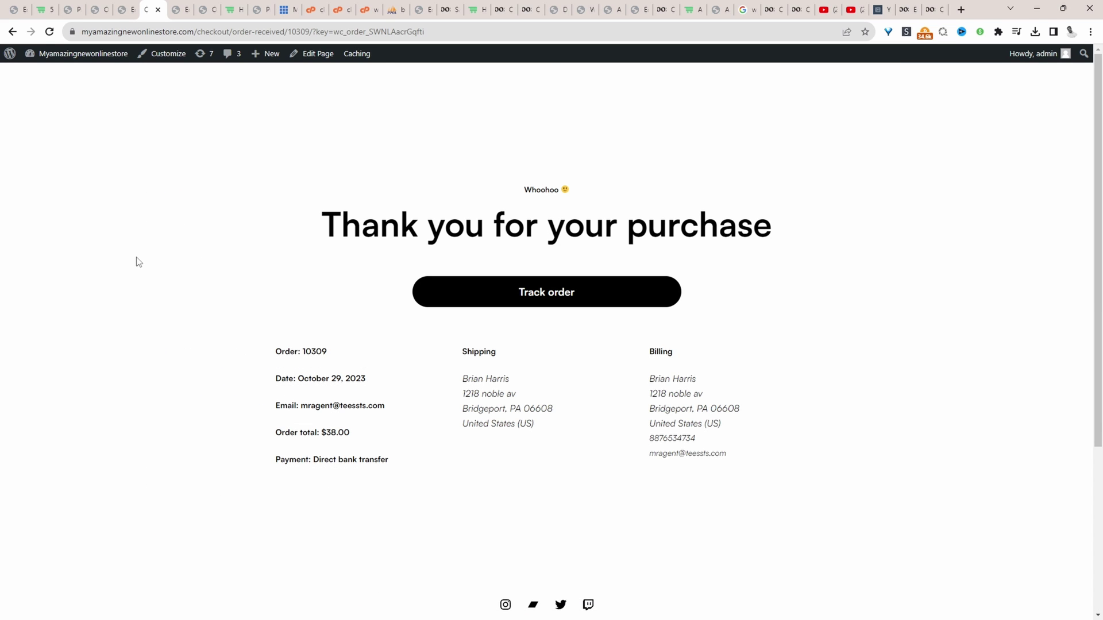
Scroll the AOVUP pre-order plugins article down to the YITH Pre-Order for WooCommerce section.
click(44, 9)
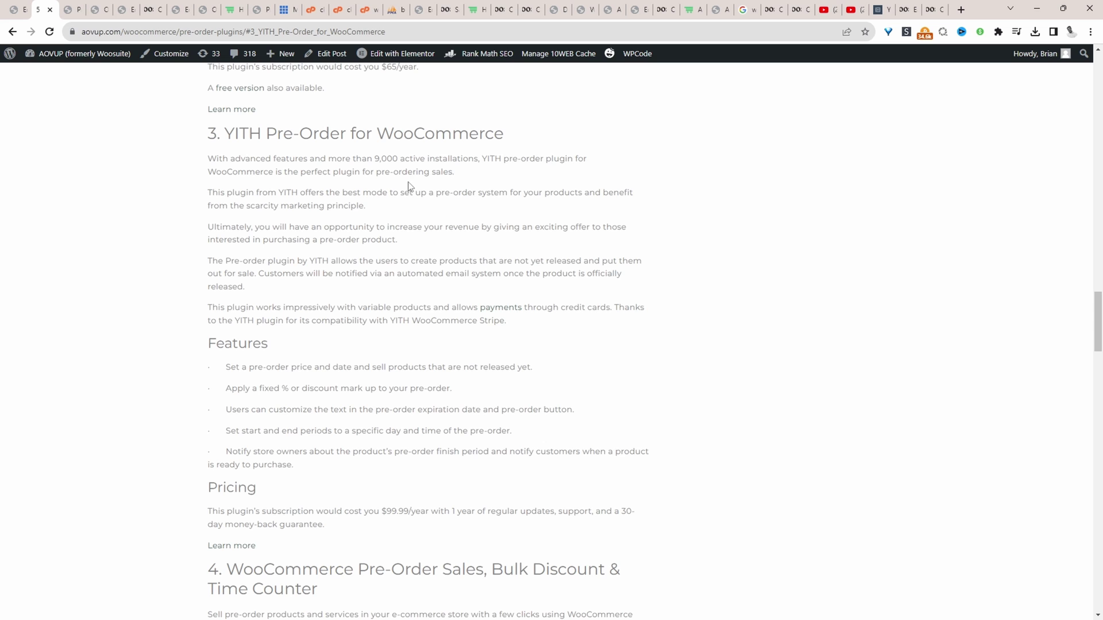
scroll(405, 276, down, 1)
scroll(342, 358, up, 15)
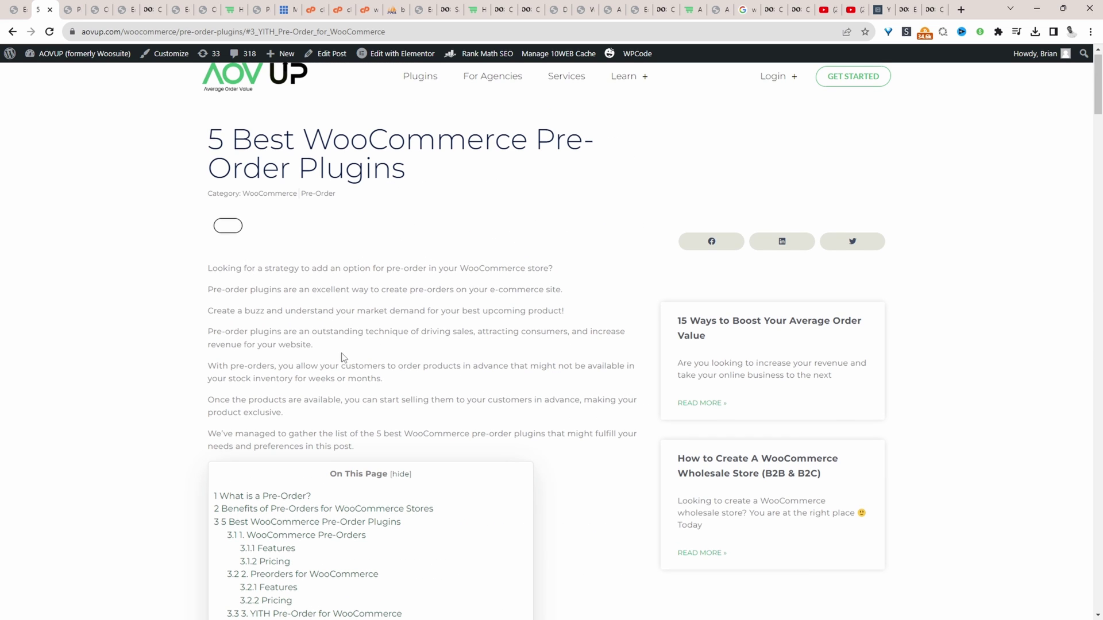
scroll(451, 549, down, 9)
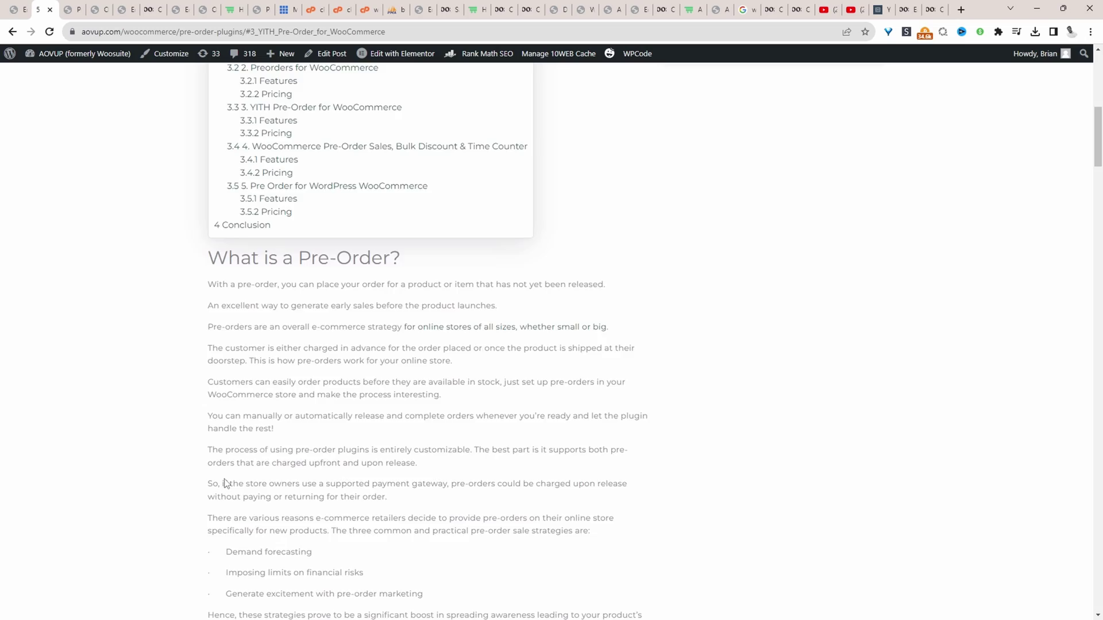
scroll(224, 483, down, 13)
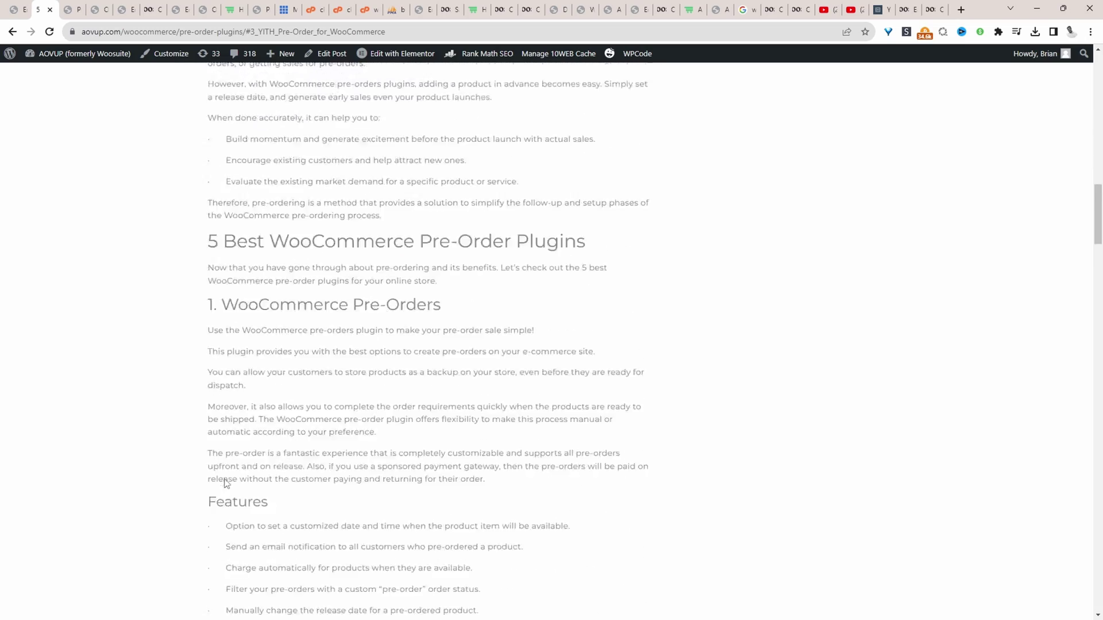
scroll(253, 442, down, 2)
scroll(316, 242, down, 5)
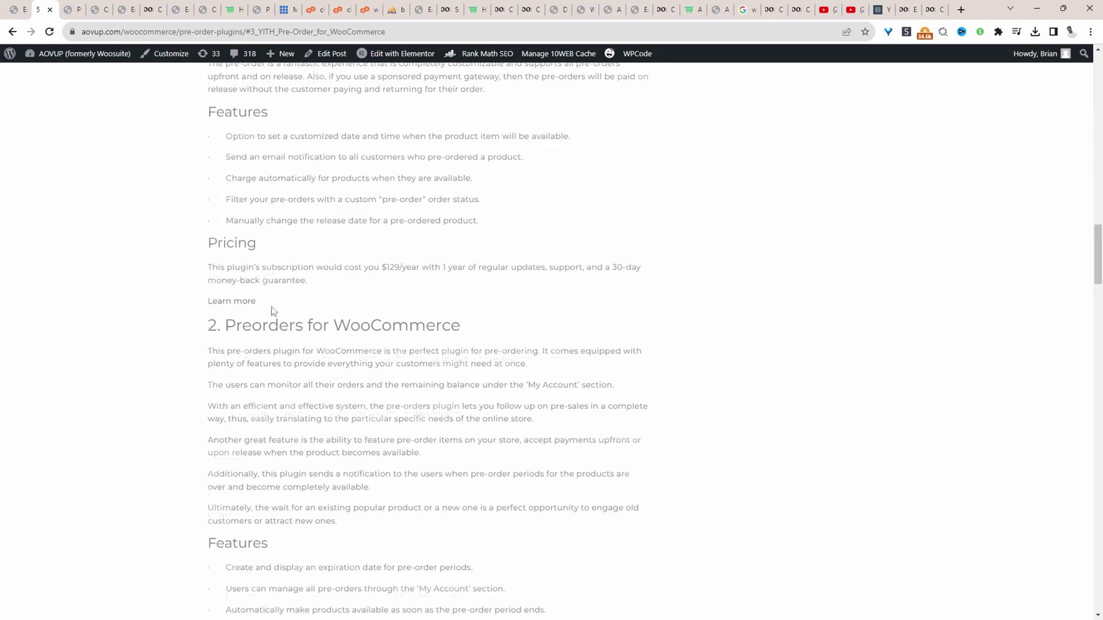
scroll(235, 314, down, 5)
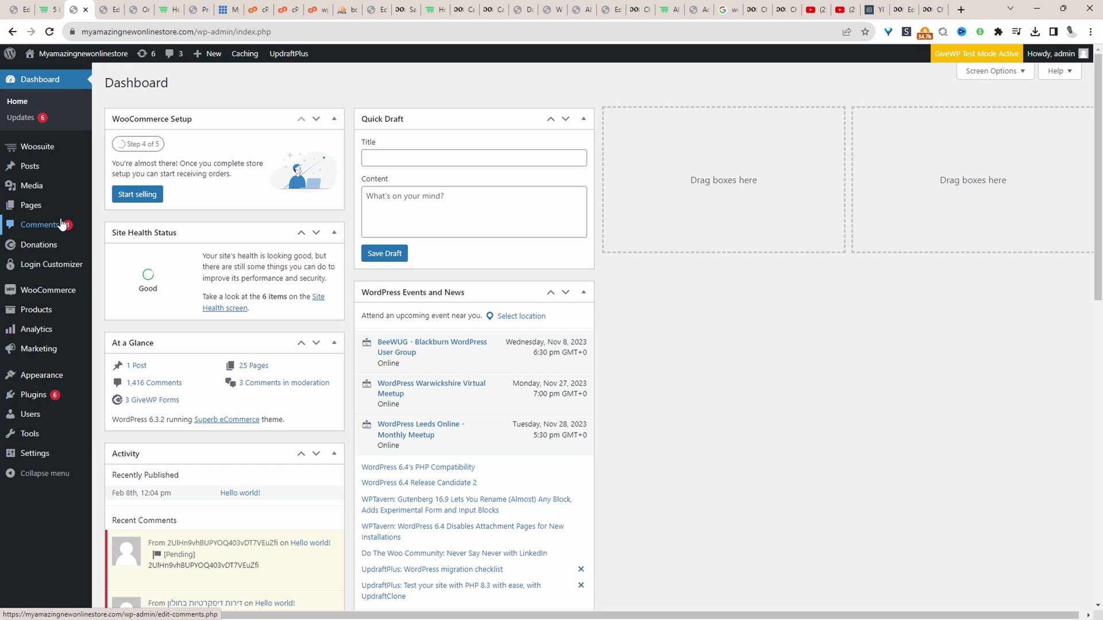
Go to Plugins > Add New in the WordPress admin sidebar.
mouse_move(86, 407)
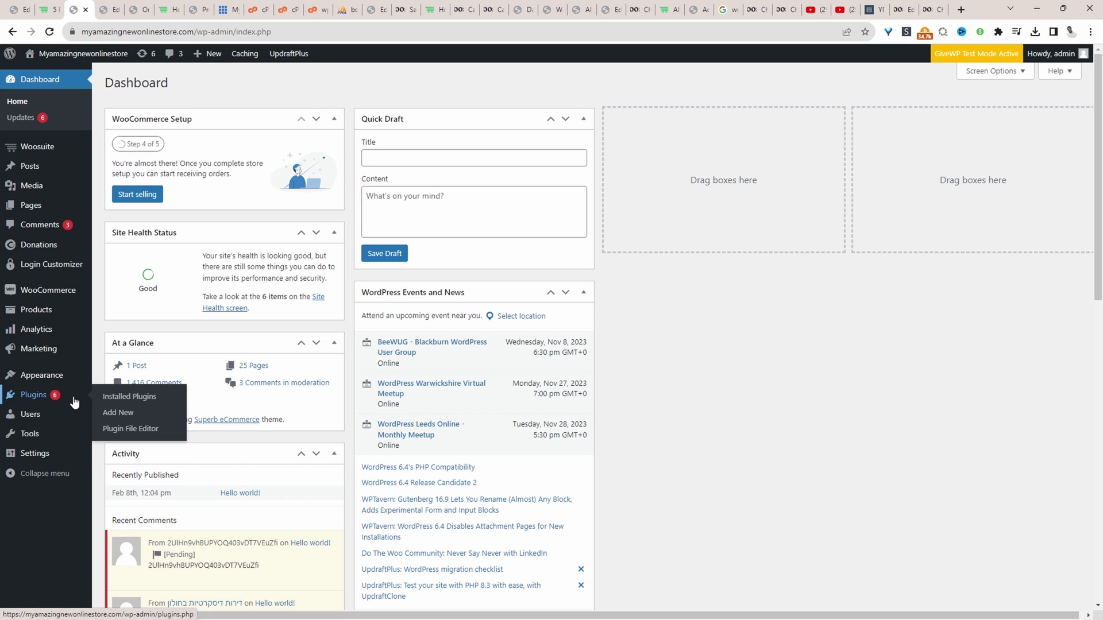
click(118, 413)
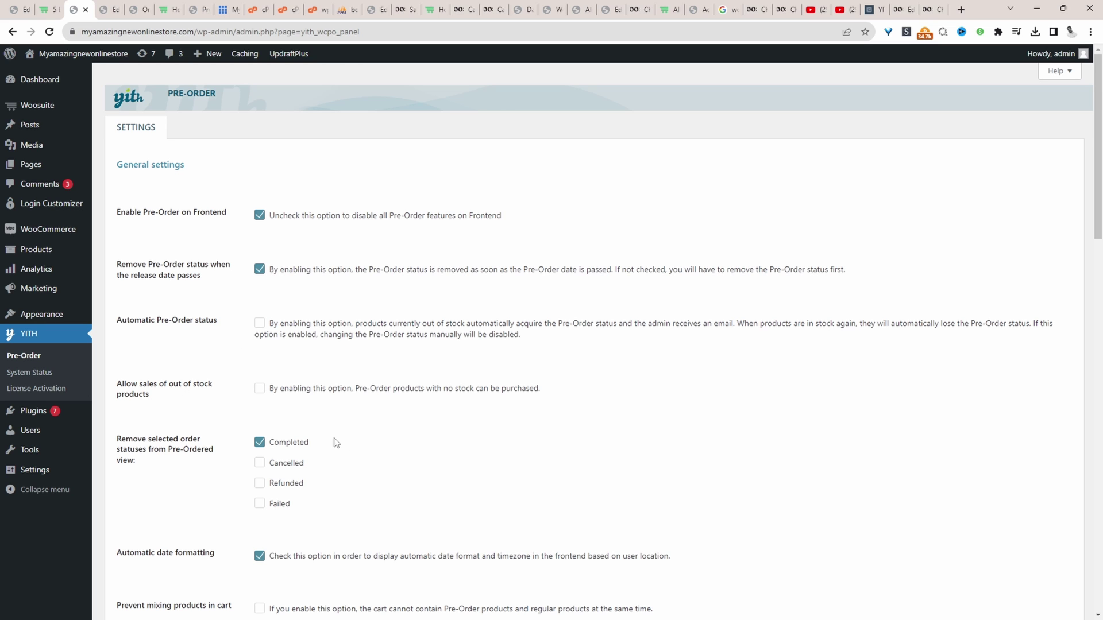
scroll(336, 442, down, 2)
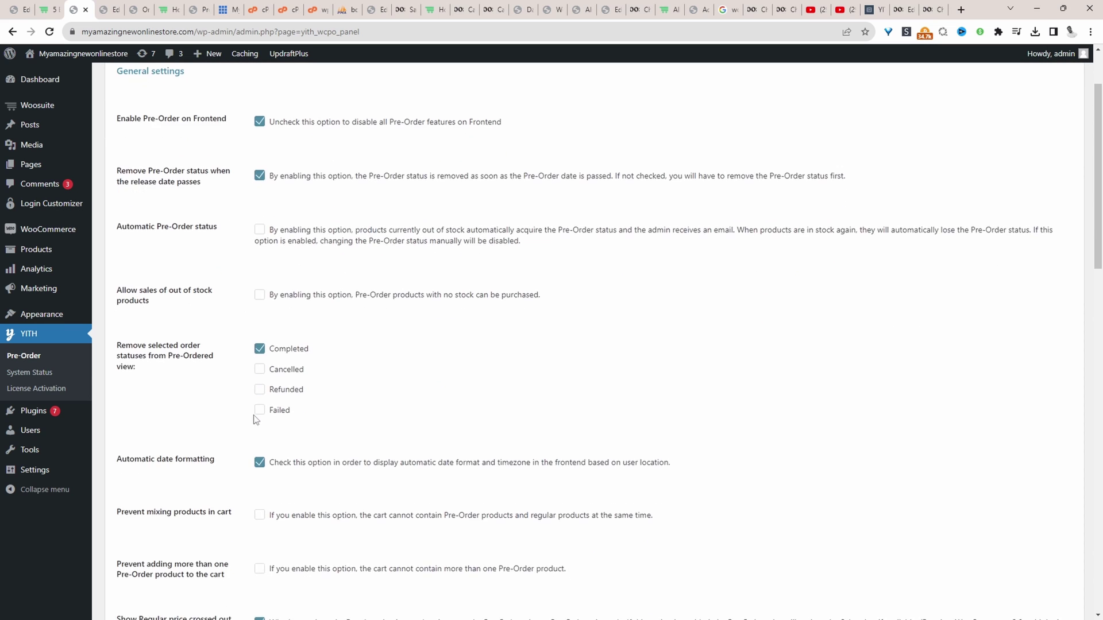
click(262, 269)
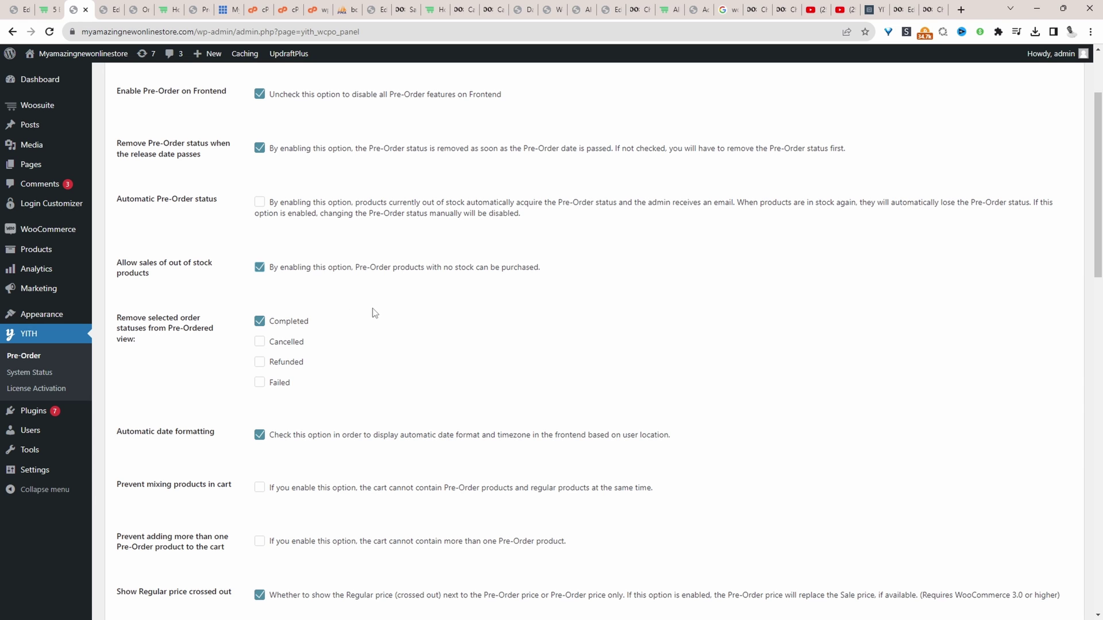
click(291, 270)
scroll(272, 241, down, 4)
click(272, 240)
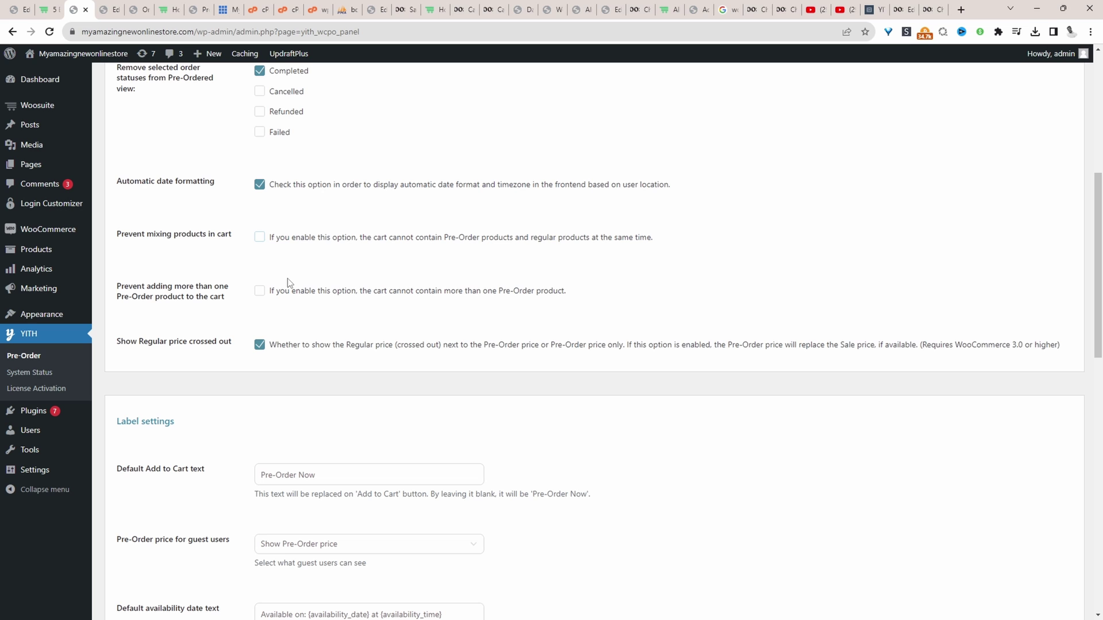
scroll(290, 284, down, 4)
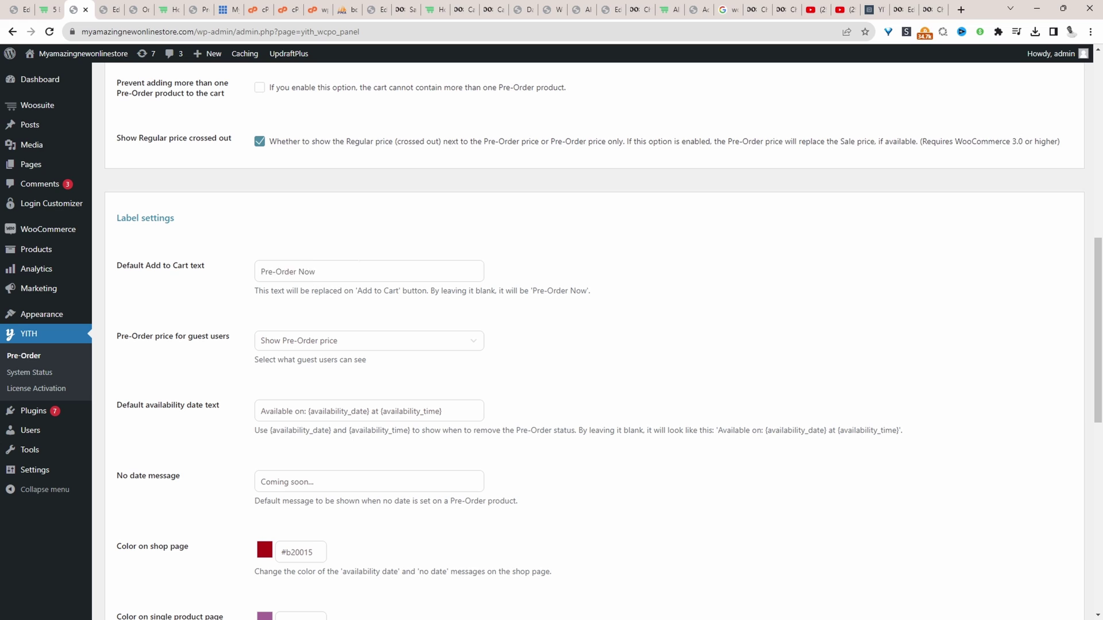
key(Tab)
scroll(289, 272, down, 6)
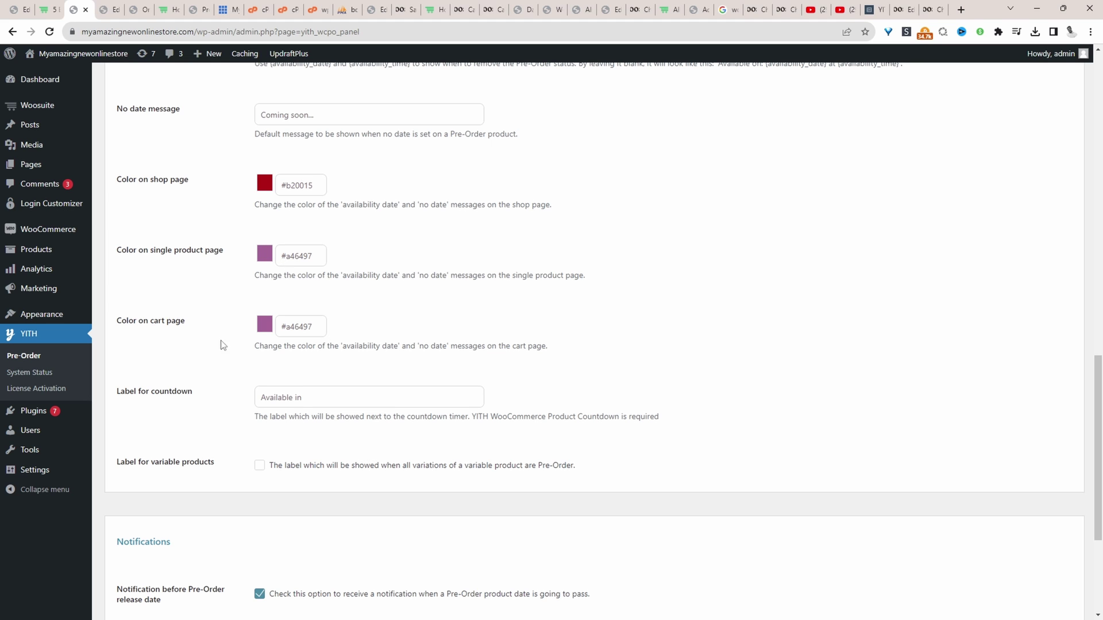
scroll(344, 327, down, 4)
scroll(253, 451, up, 6)
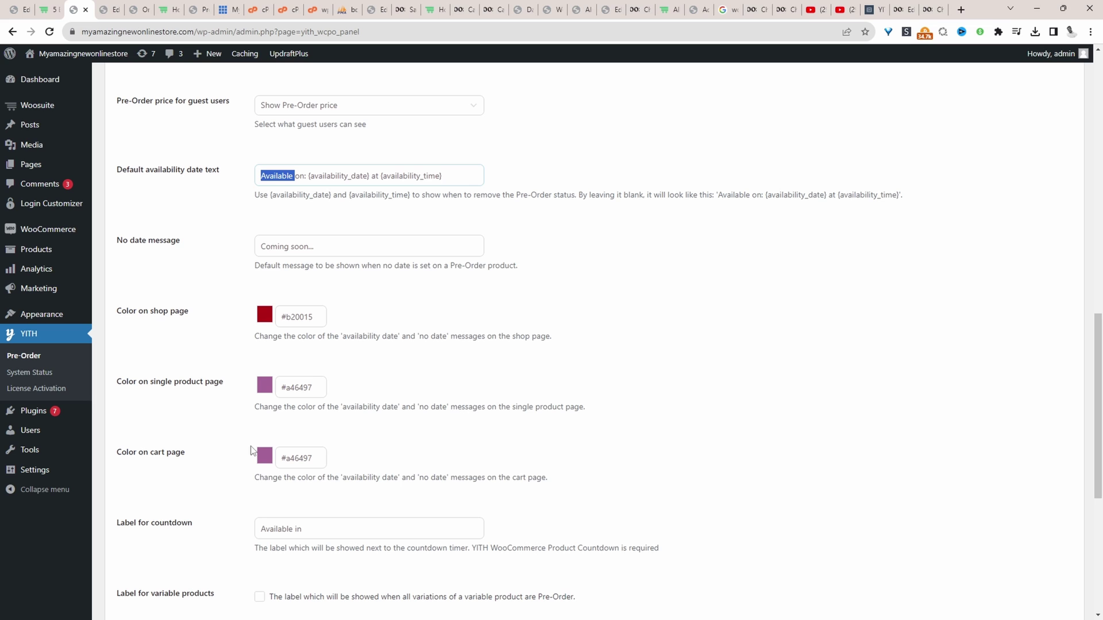
Edit the Organic Plant-Based Protein powder, tick Pre-Order, and show its Pre-Order fields.
click(35, 249)
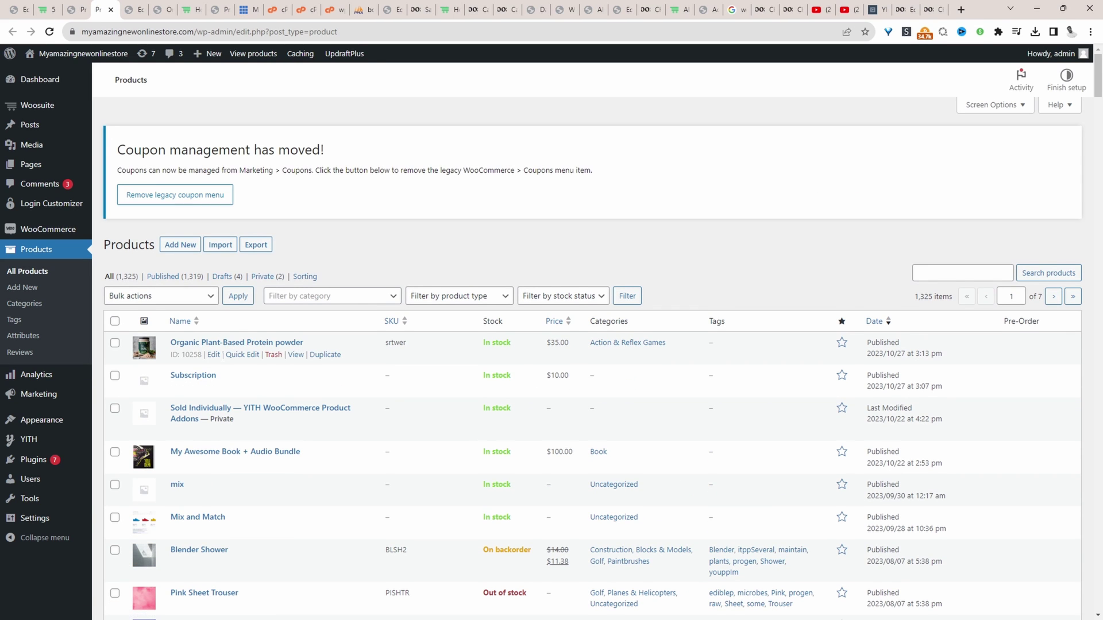
click(214, 355)
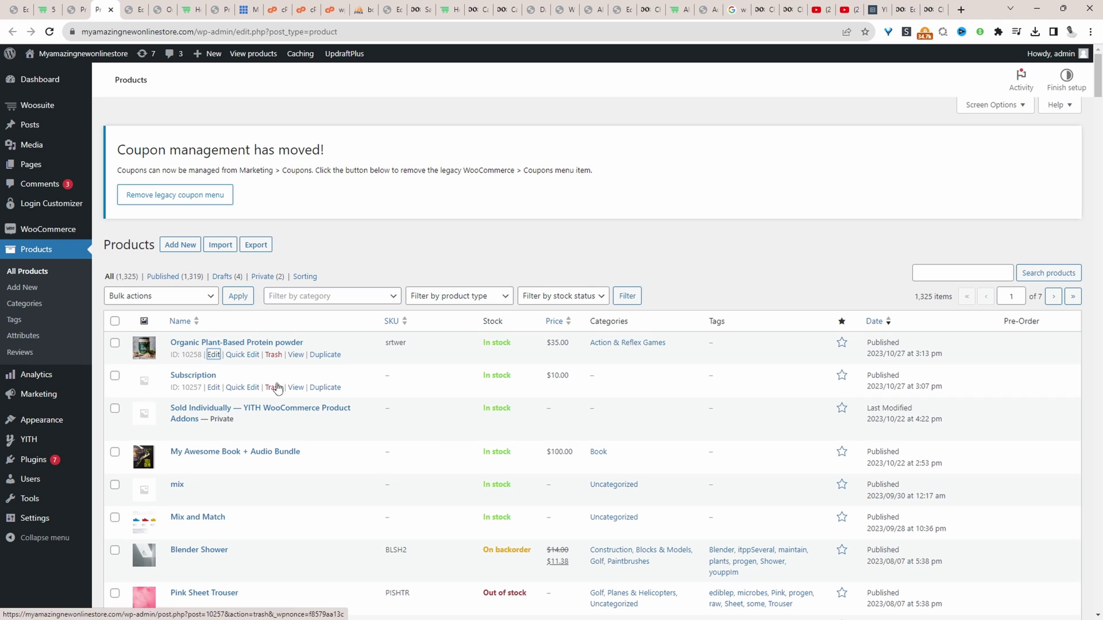
scroll(299, 425, down, 6)
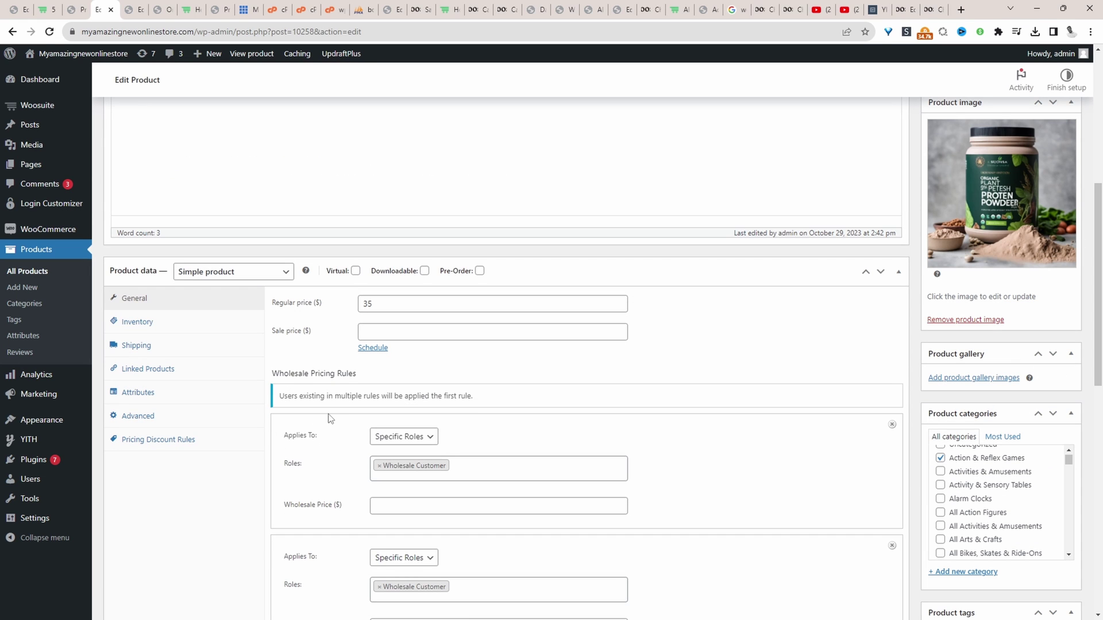
click(480, 271)
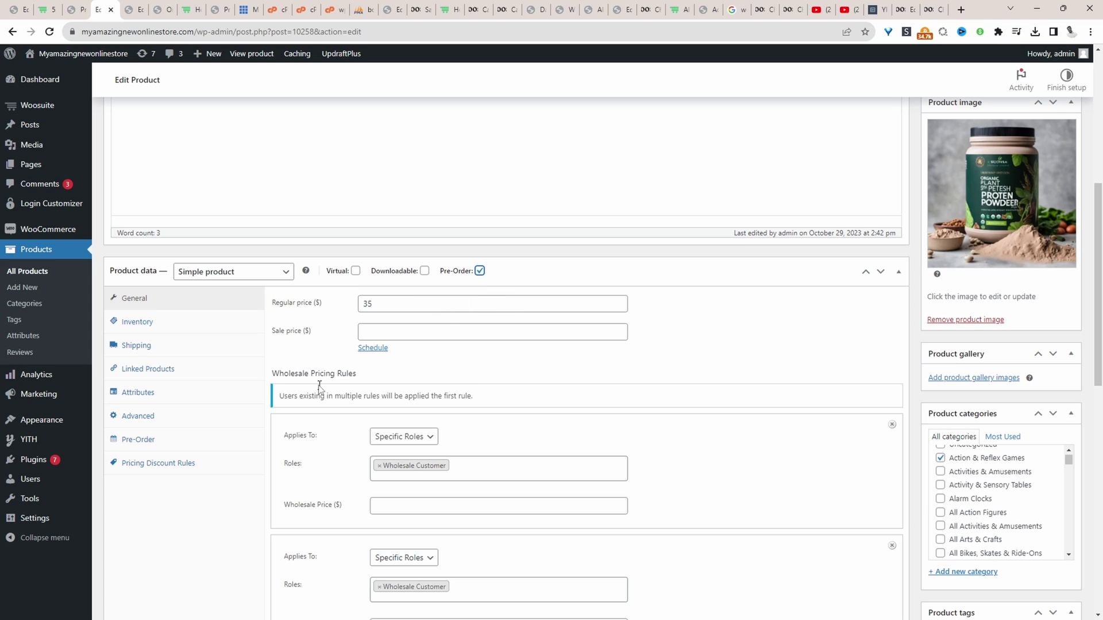
click(138, 441)
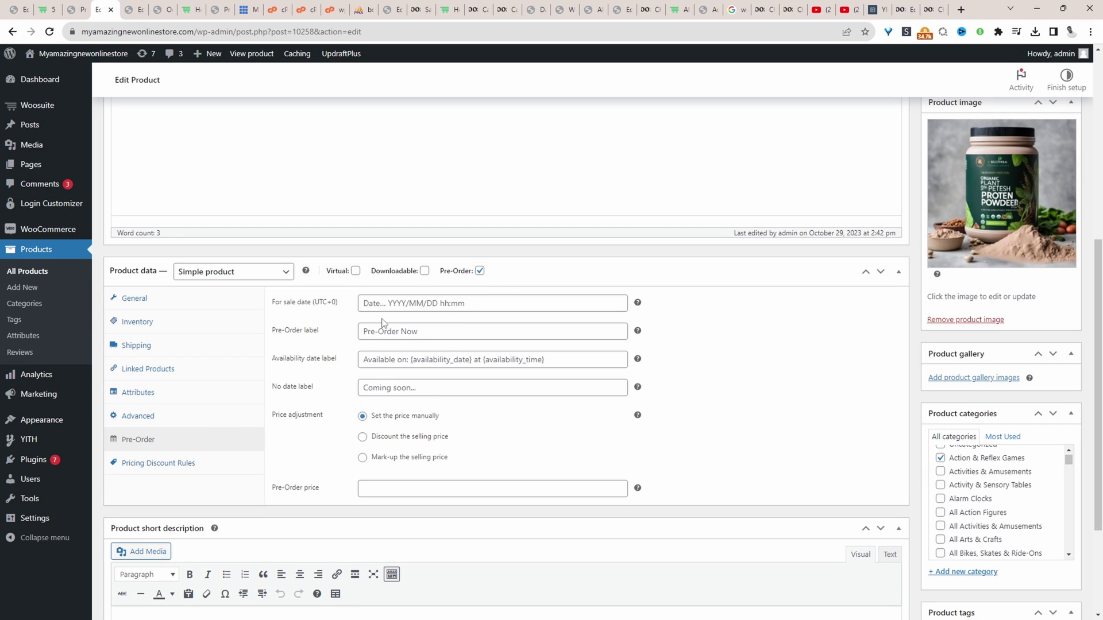
Set the pre-order release date to 2023/10/31 19:03.
click(396, 302)
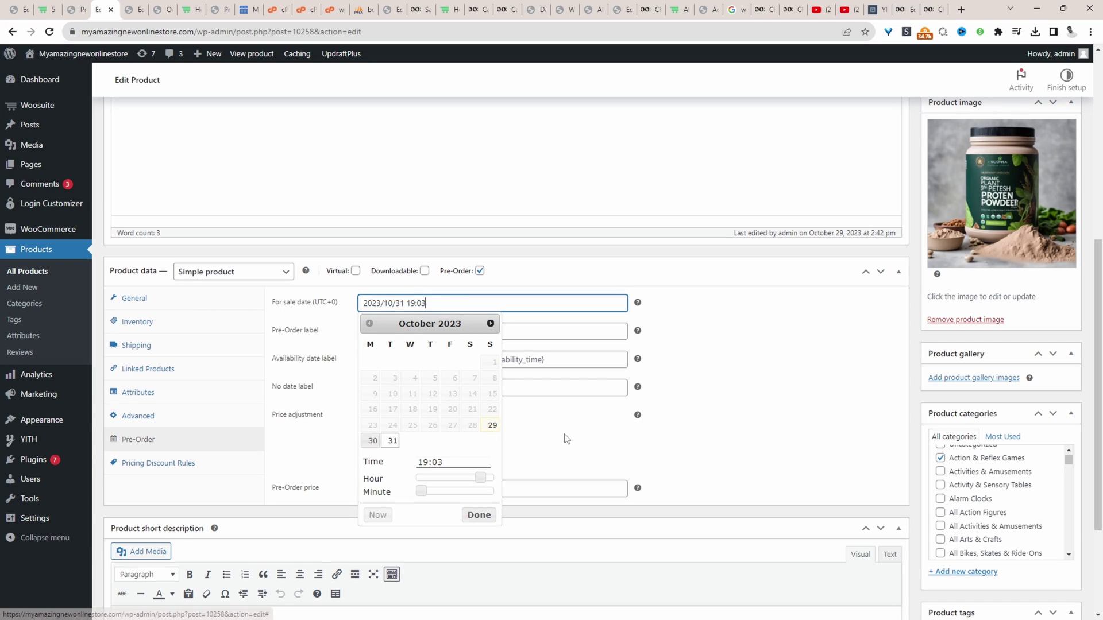
click(750, 385)
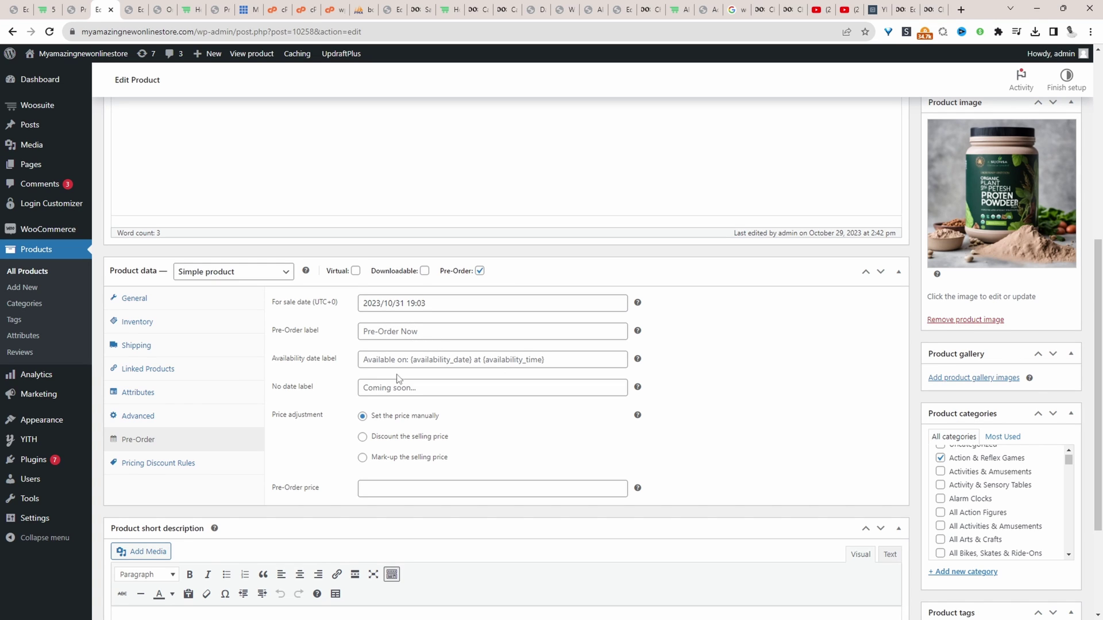
click(419, 390)
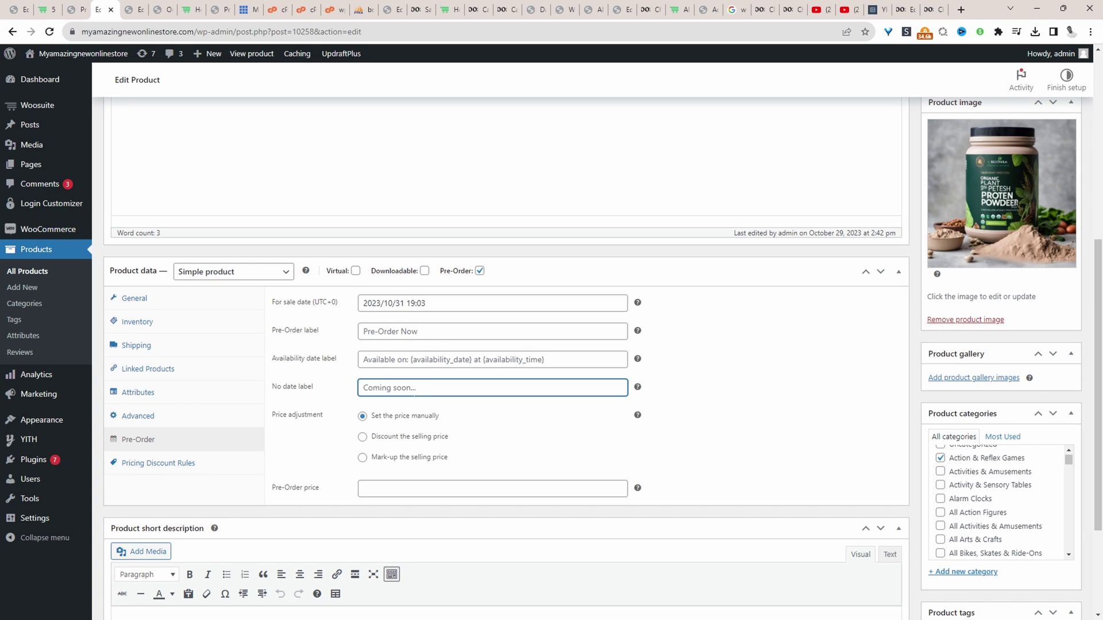
Make the pre-order price a 20% percentage discount off the selling price.
click(428, 488)
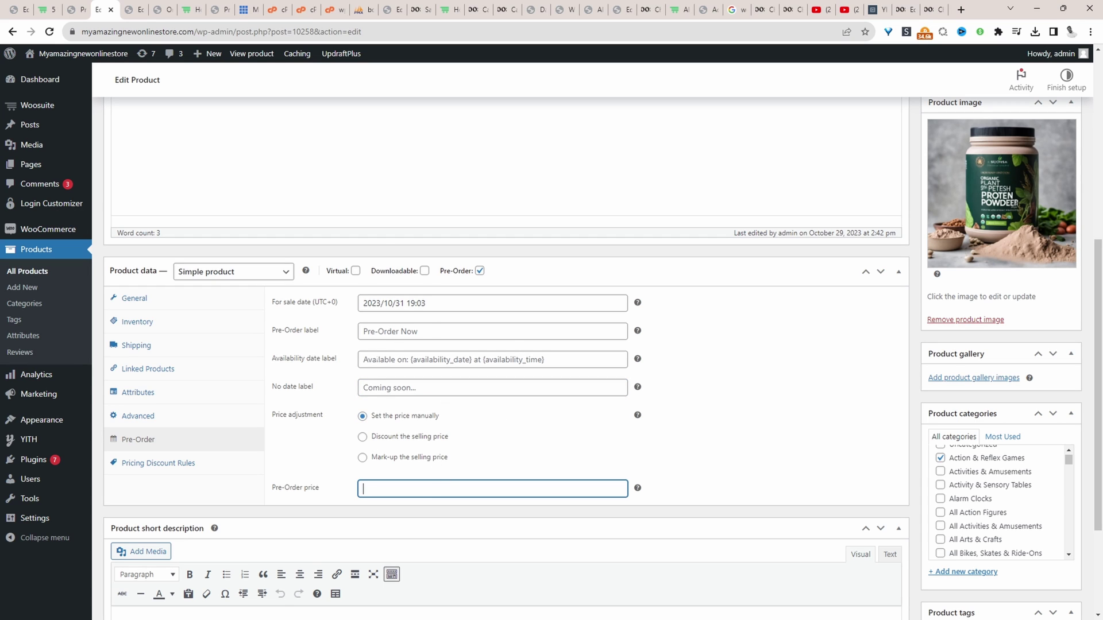
click(363, 437)
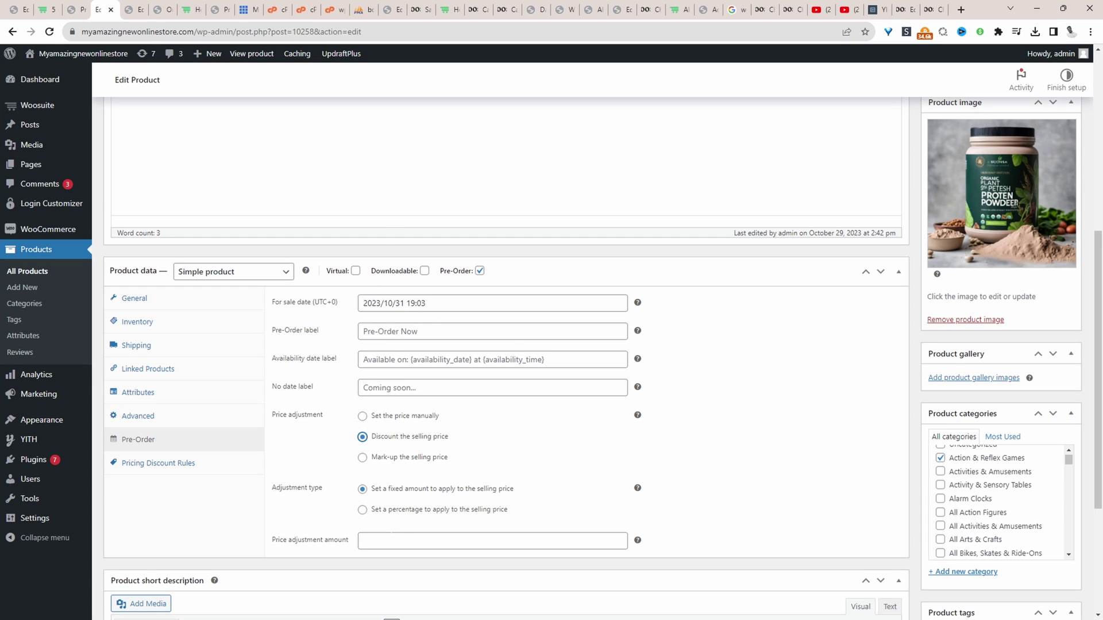
click(410, 512)
click(394, 539)
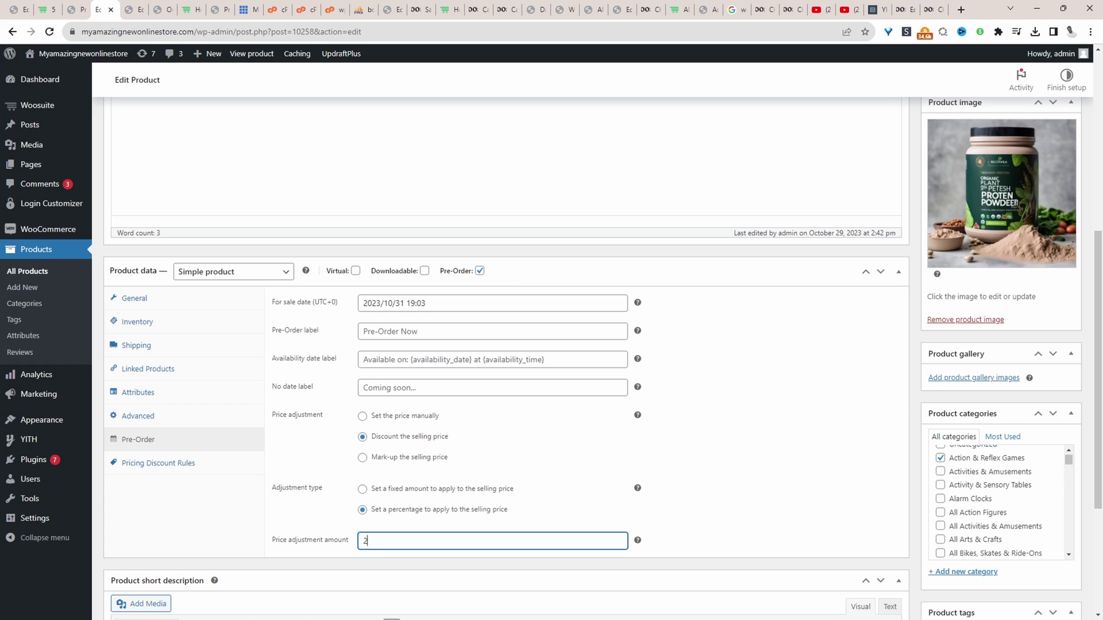
Check the product's regular price of 35, then return to the pre-order settings.
click(202, 305)
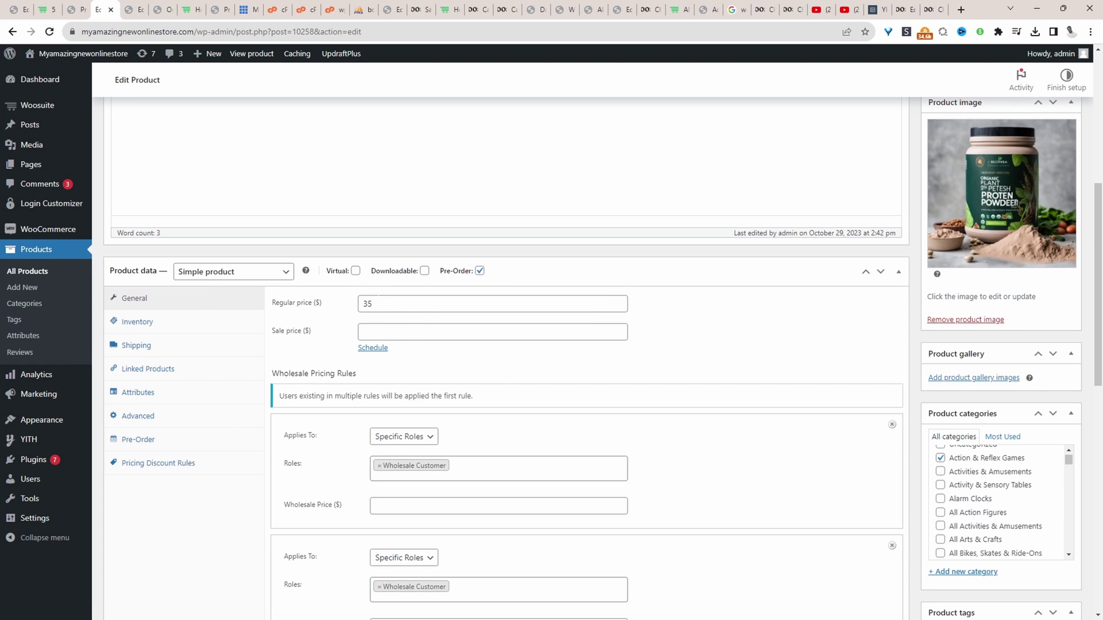
double_click(364, 304)
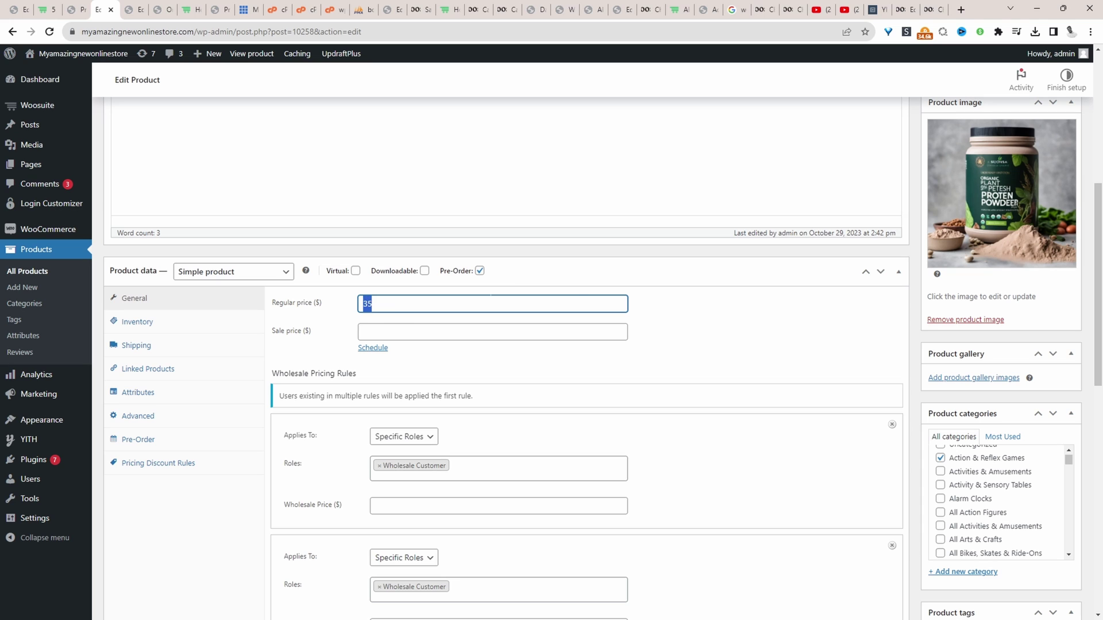
click(163, 439)
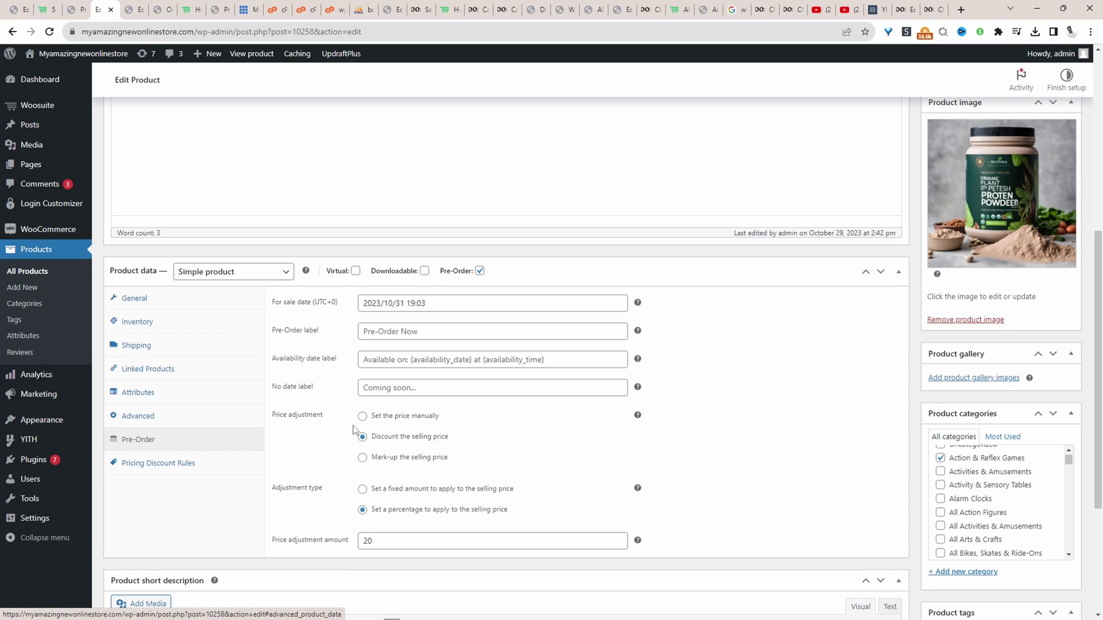
scroll(753, 419, up, 6)
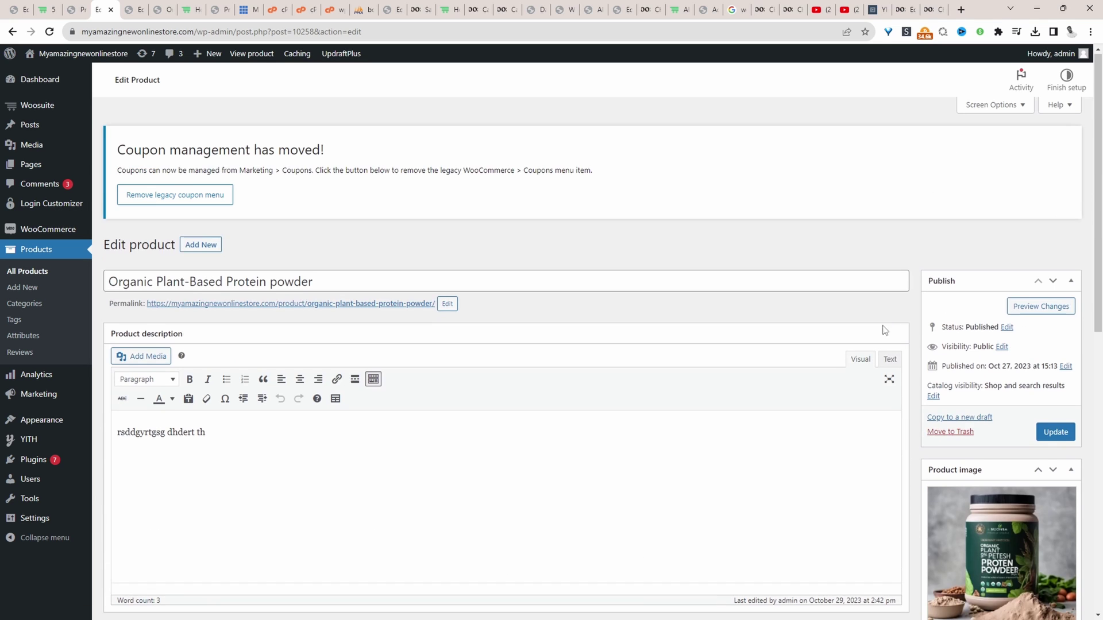
Update the product, confirm the alert, and pre-order the protein powder at $28.00.
click(1064, 435)
key(Return)
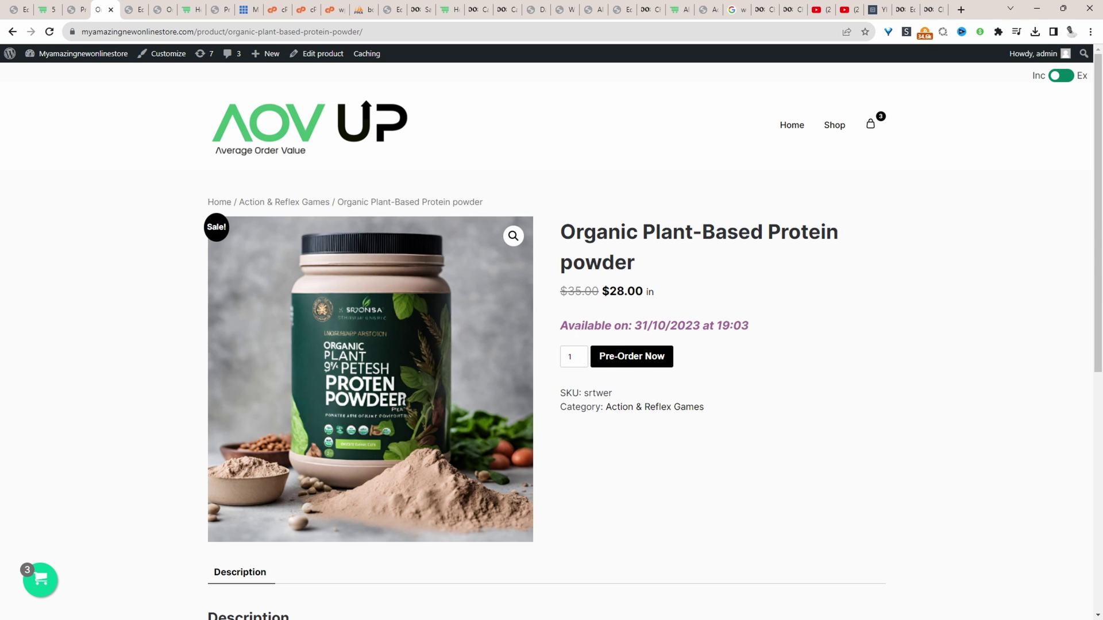
drag(574, 325, 752, 326)
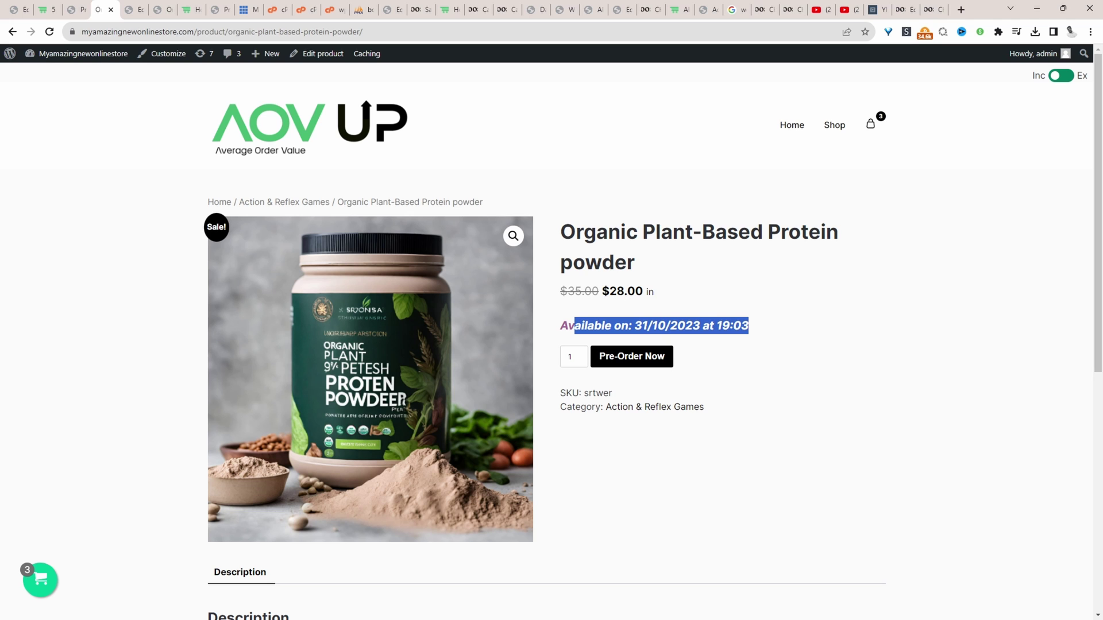
click(650, 364)
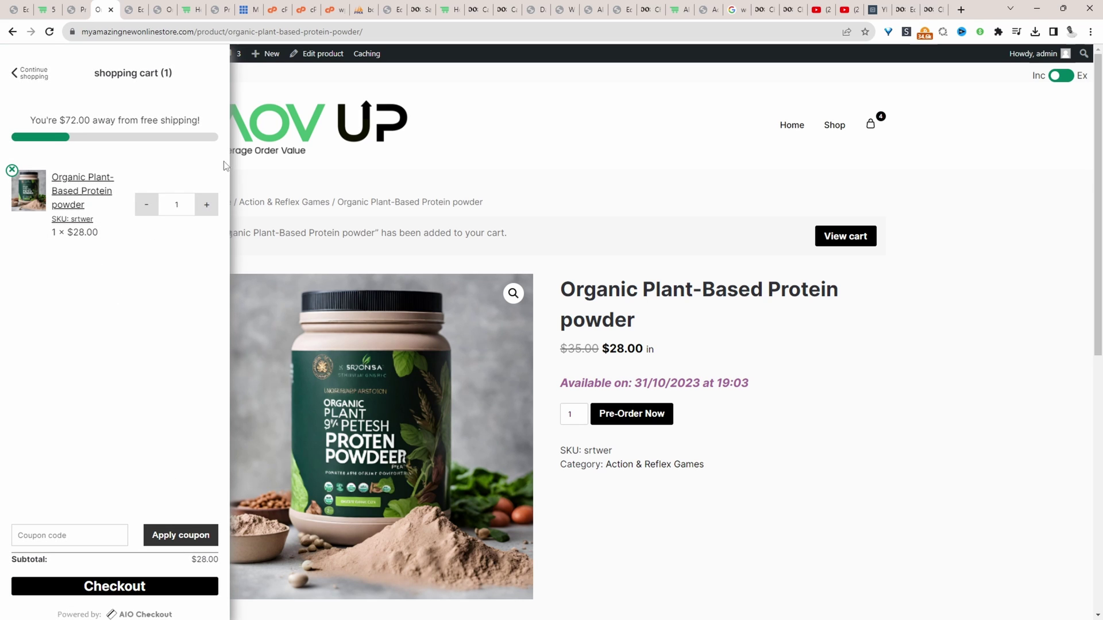
Close the cart and open the protein powder's Inventory settings in the admin editor.
click(415, 186)
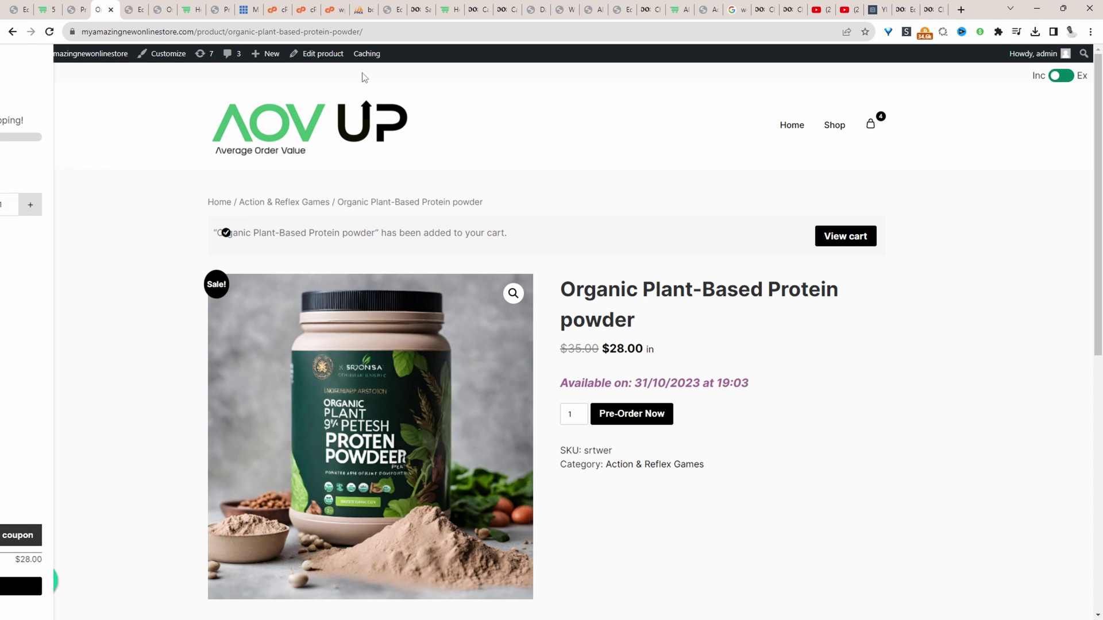
click(316, 55)
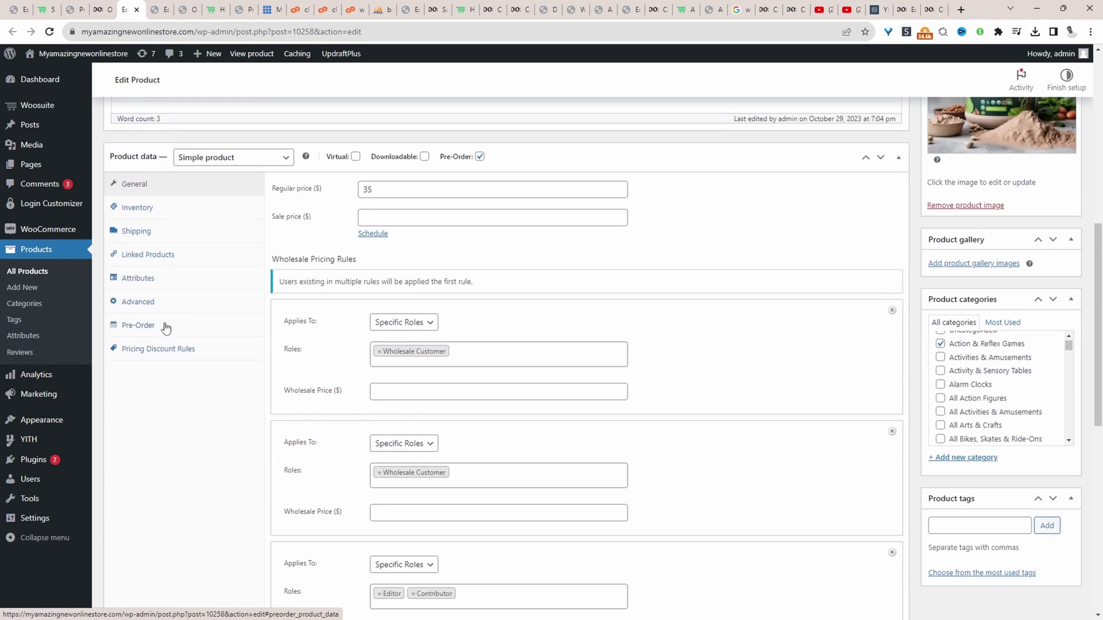
click(144, 210)
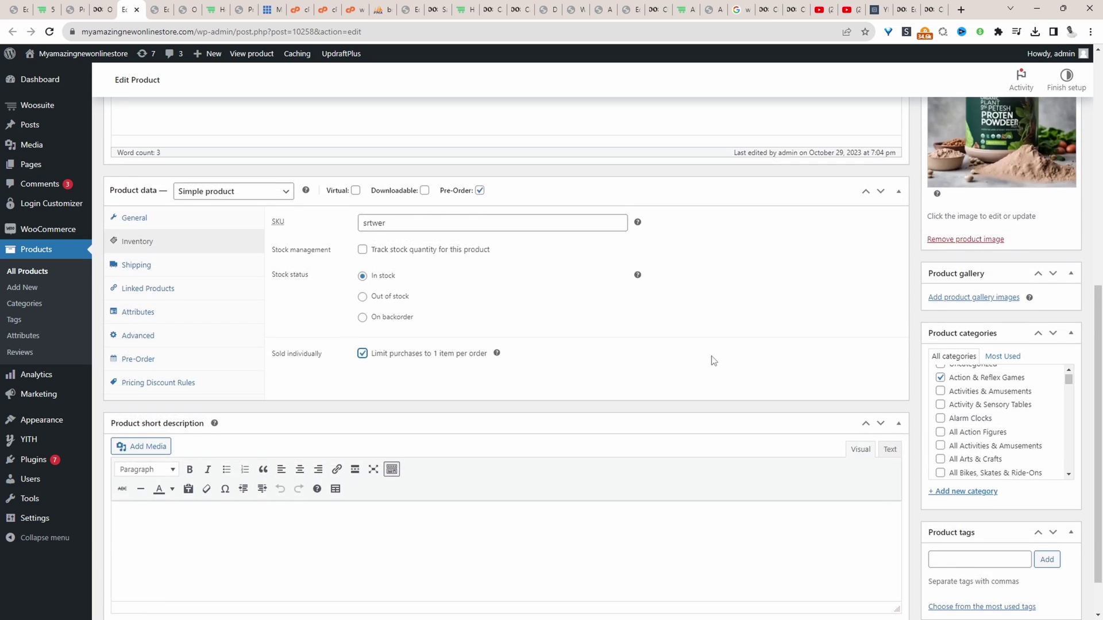
scroll(718, 345, up, 6)
Reload the storefront product page and go from the floating cart to checkout.
key(ctrl+Page_Up)
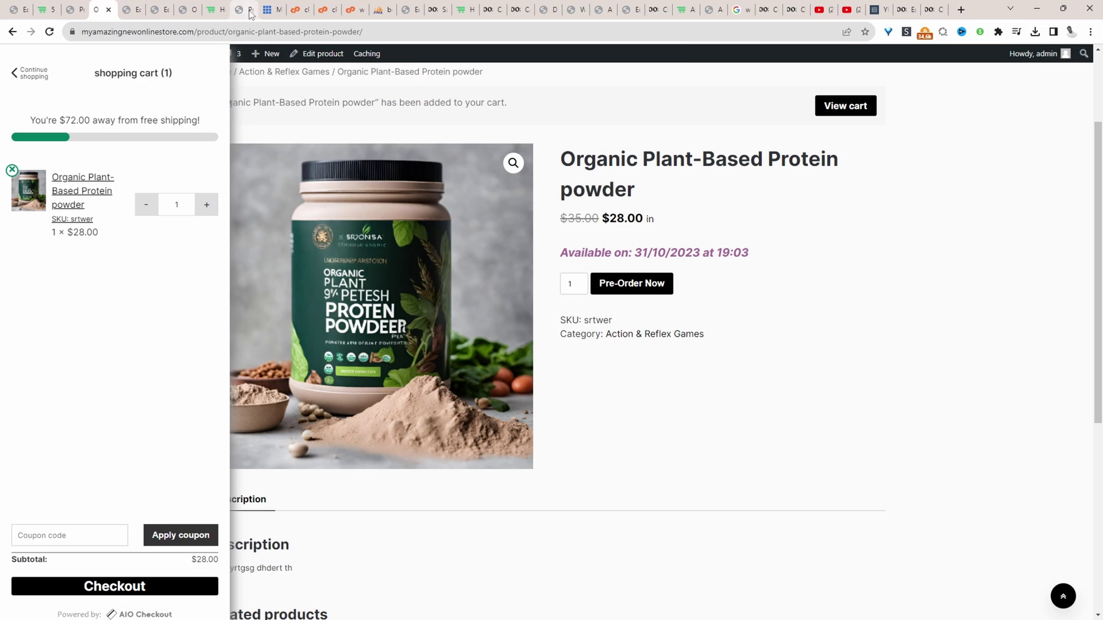
click(257, 36)
key(Return)
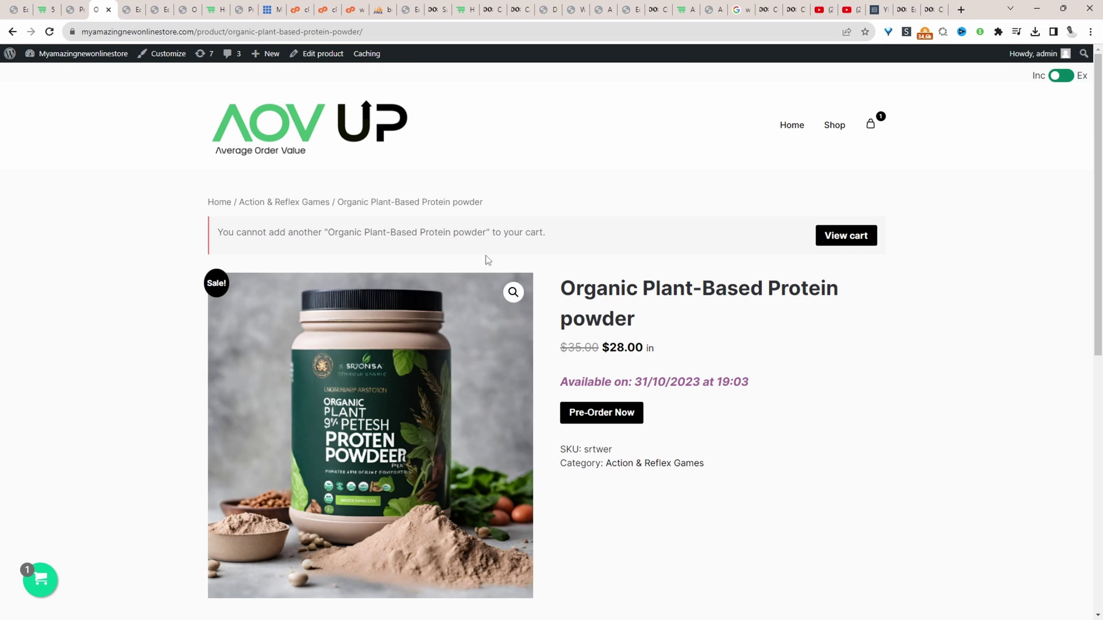
click(40, 580)
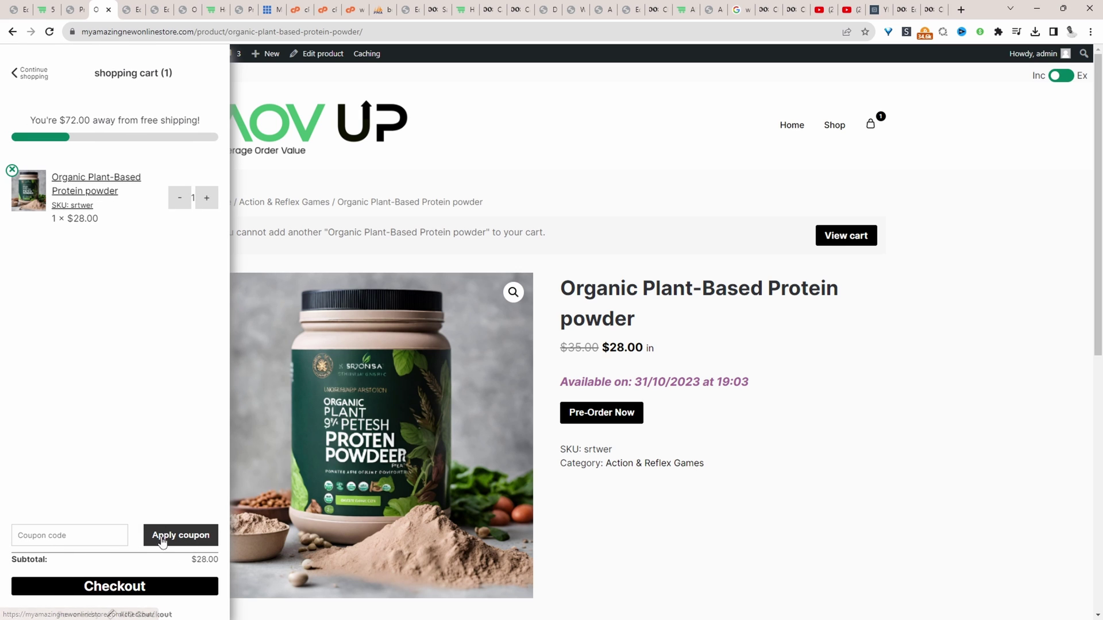
click(140, 586)
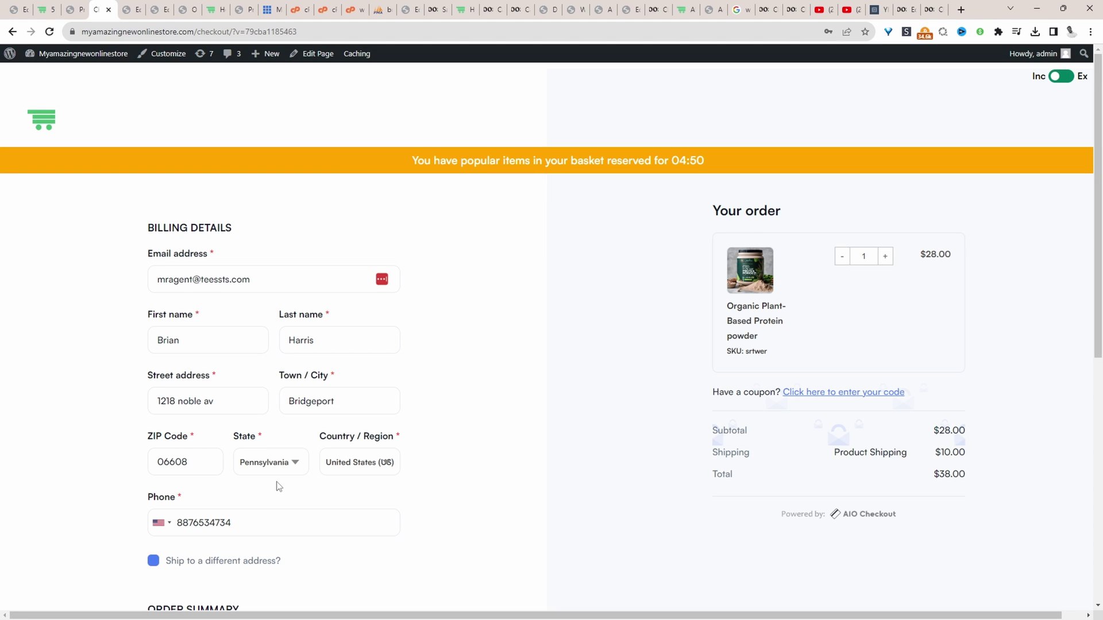
Place the $38.00 direct bank transfer order, then go to the admin orders list.
scroll(387, 463, down, 8)
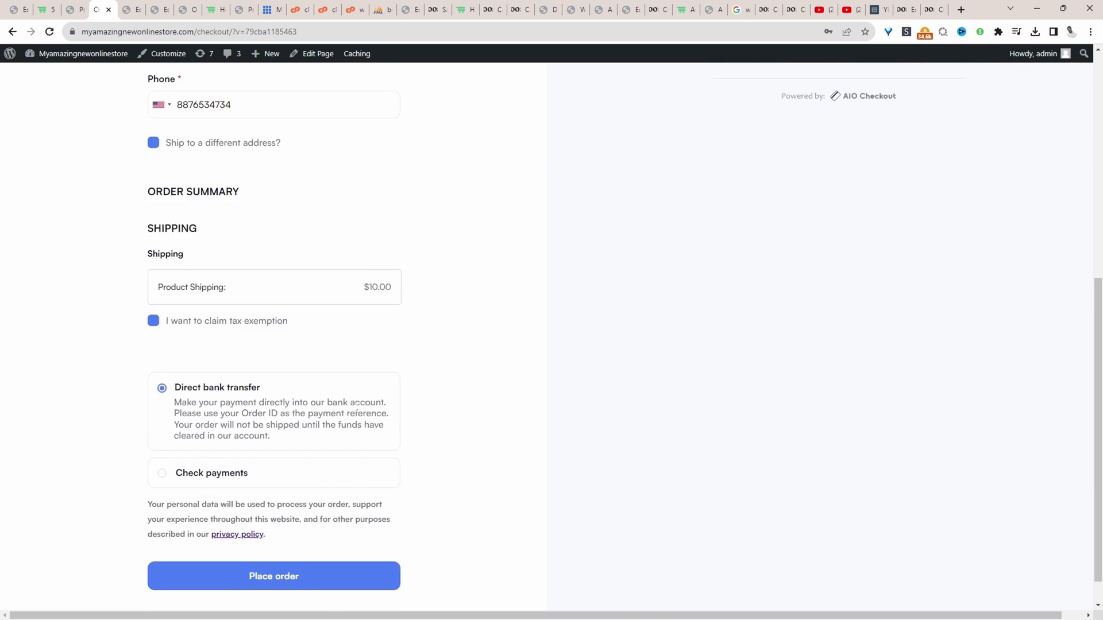
click(289, 551)
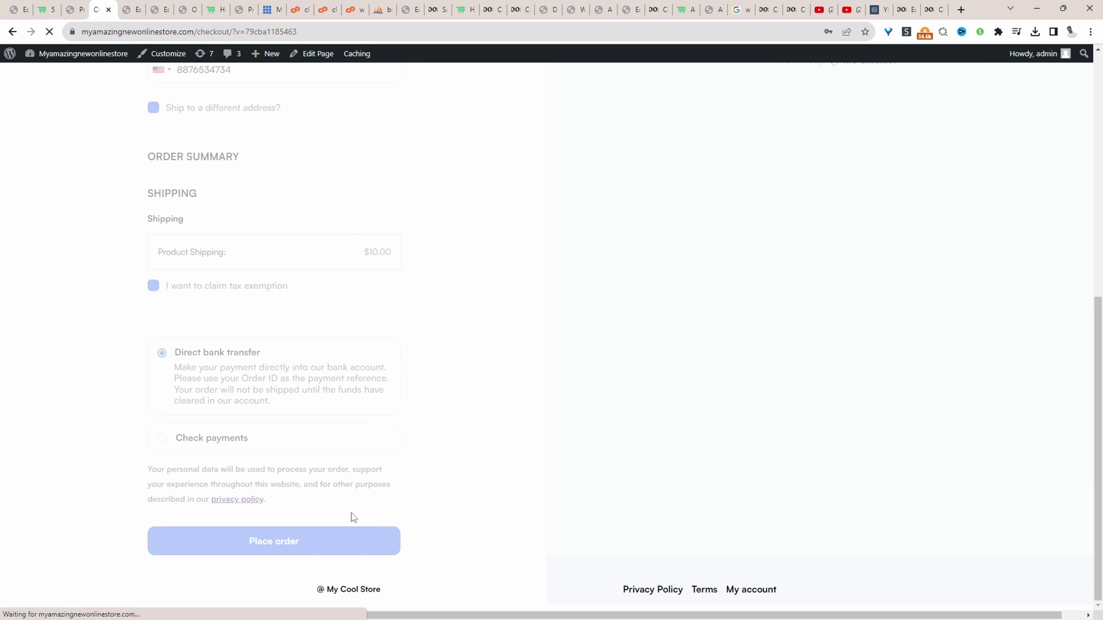
mouse_move(85, 58)
click(79, 81)
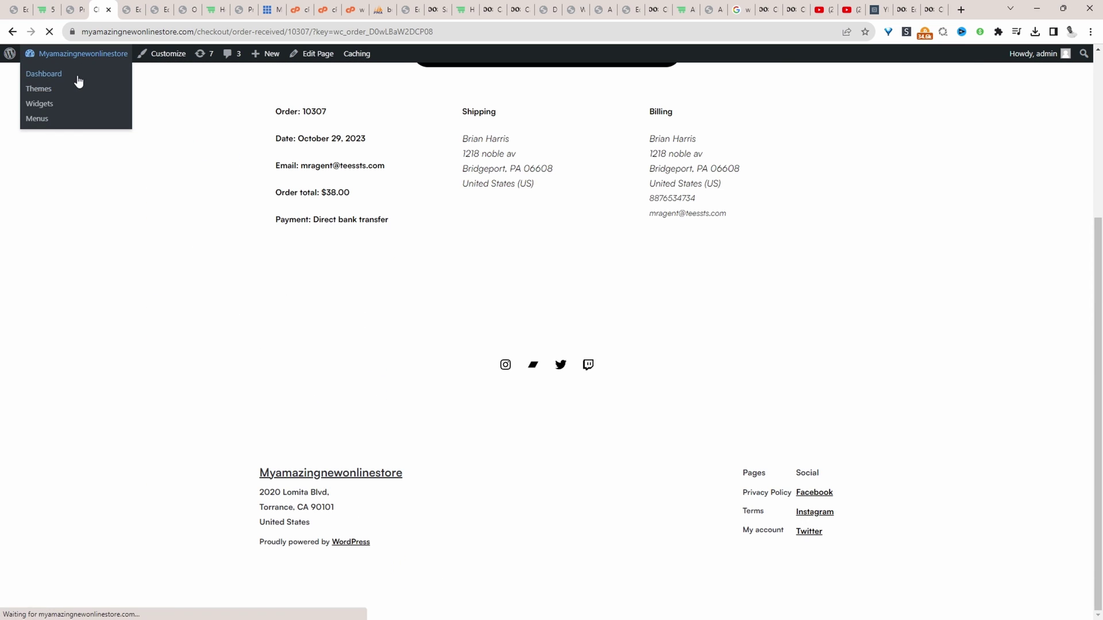